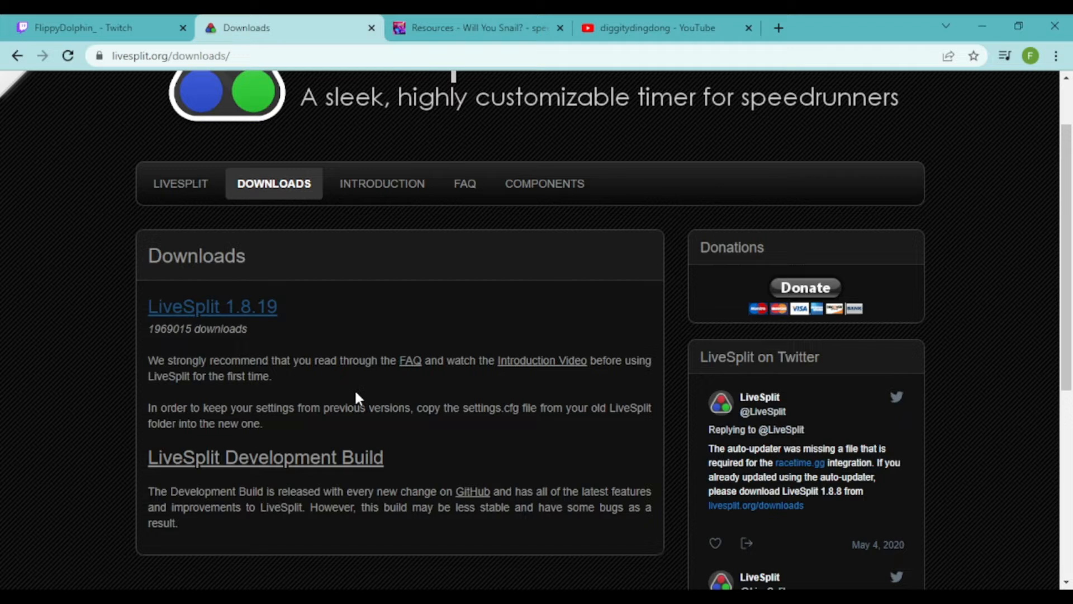
Download LiveSplit 1.8.19 from its downloads page and the Any% Splits from the Will You Snail? resources on speedrun.com
{"action": "left_click", "coordinate": [250, 315]}
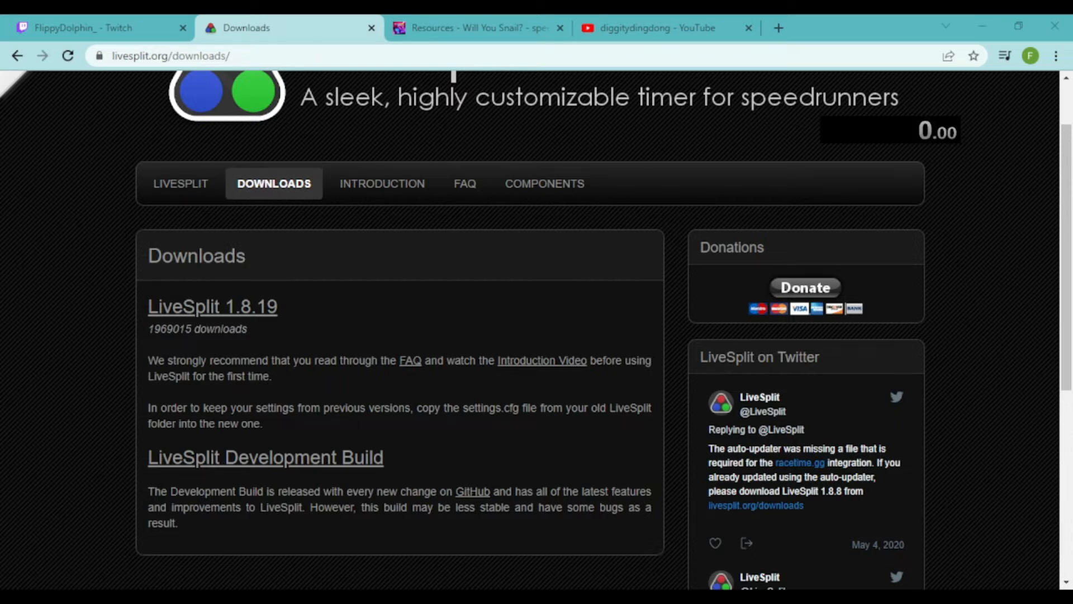
{"action": "left_click", "coordinate": [484, 18]}
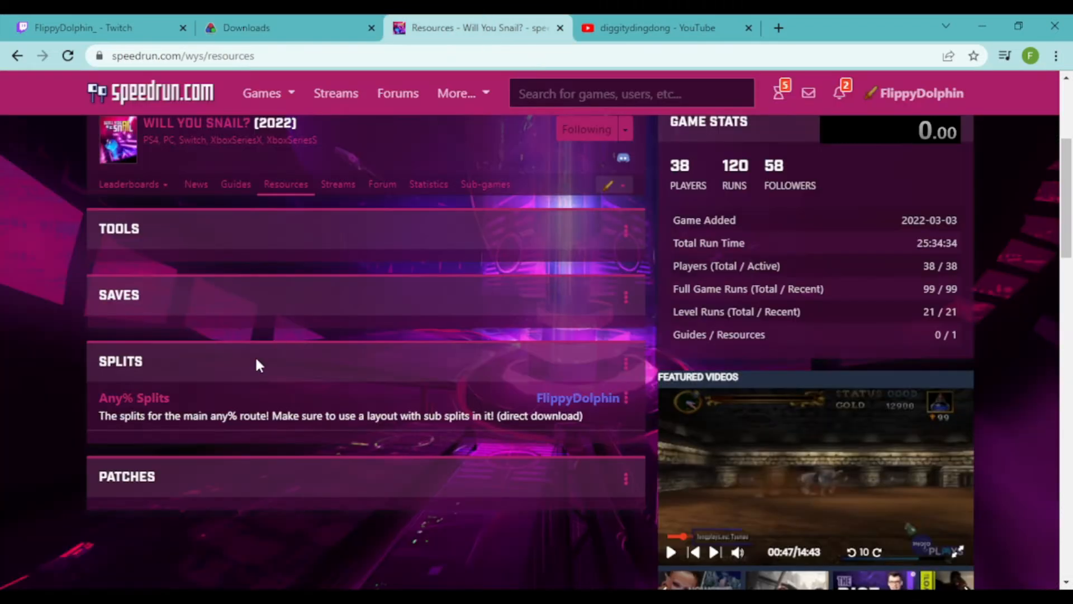
{"action": "left_click", "coordinate": [134, 403]}
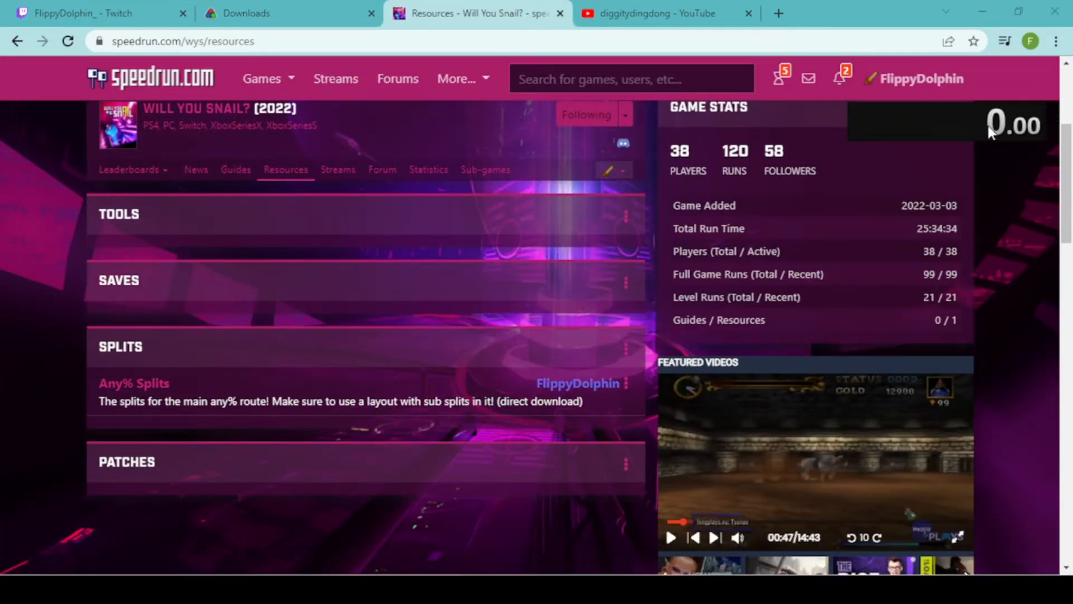
Load the downloaded splits file Will_You_Snail_-_Any_d2fbbf01 (4).lss from the Downloads folder into LiveSplit
{"action": "right_click", "coordinate": [988, 133]}
{"action": "mouse_move", "coordinate": [994, 153]}
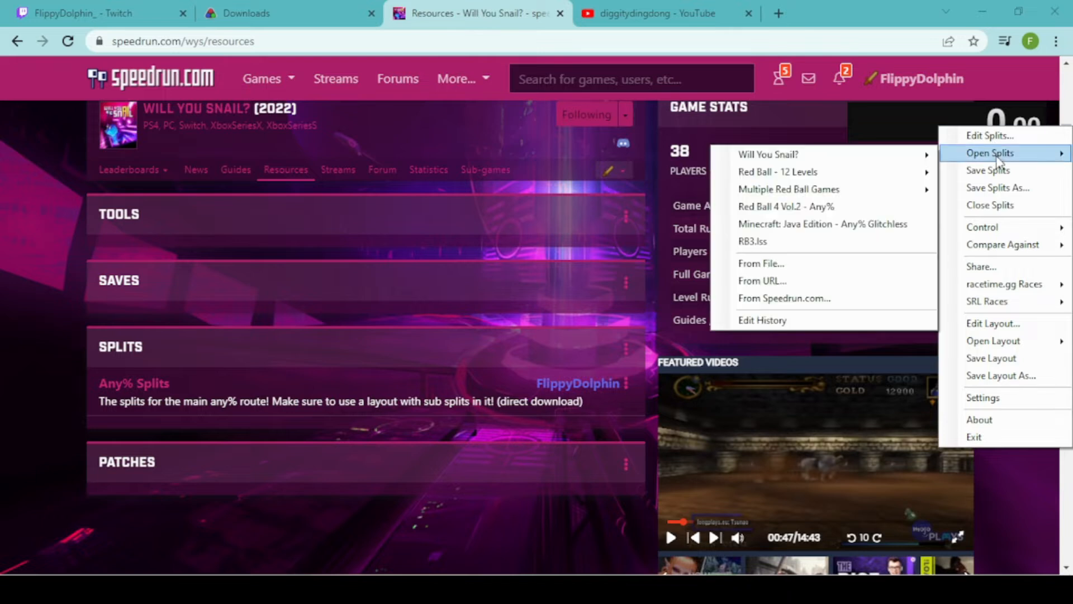
{"action": "left_click", "coordinate": [827, 263]}
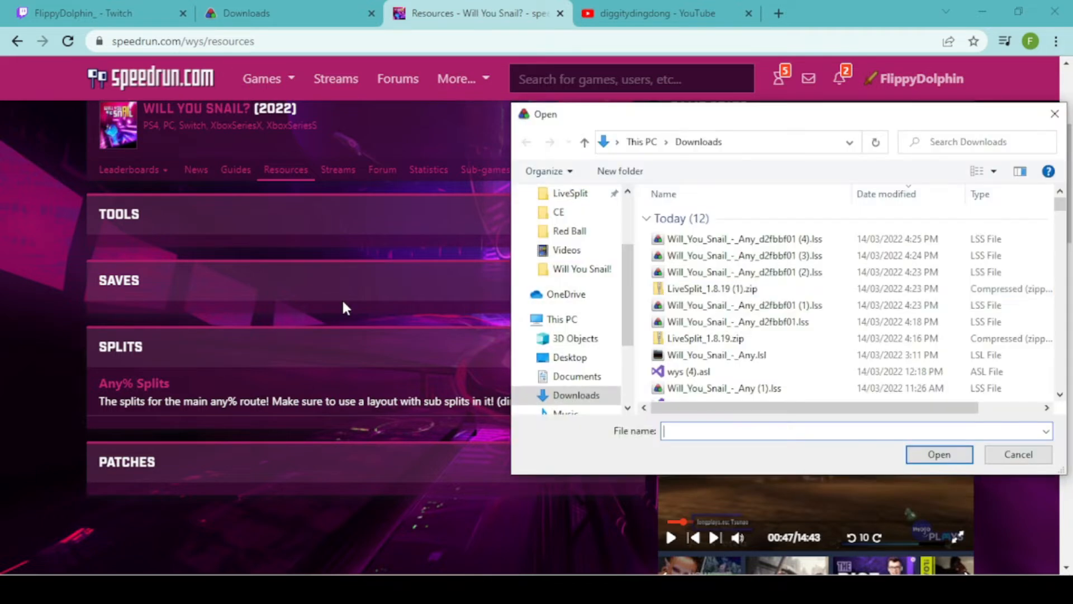
{"action": "double_click", "coordinate": [726, 239]}
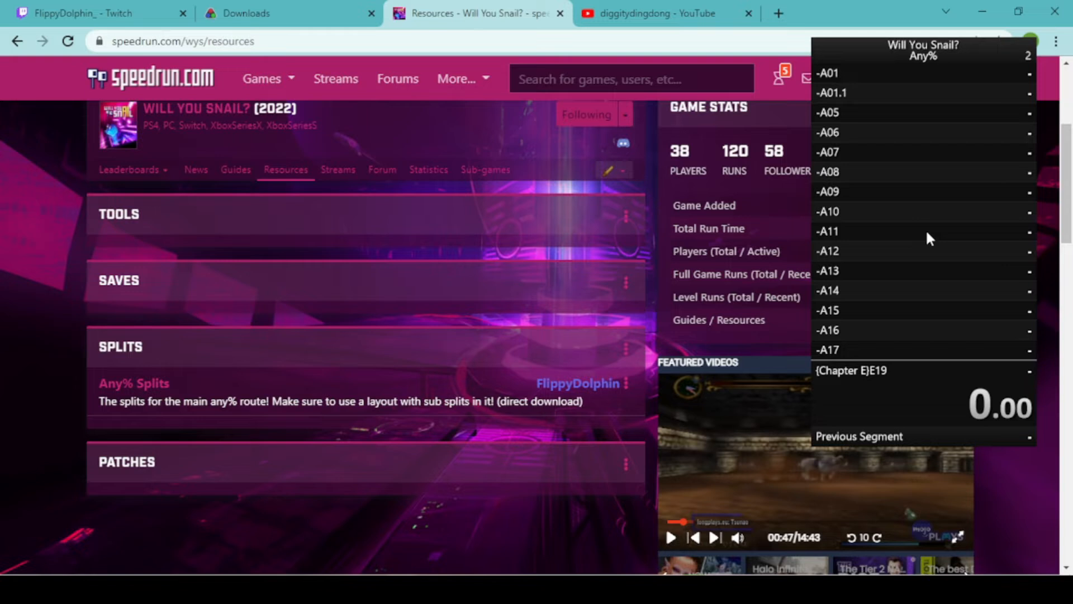
Activate the Will You Snail? autosplitter for these splits and enable its automatic reset on the save select screen
{"action": "right_click", "coordinate": [932, 160]}
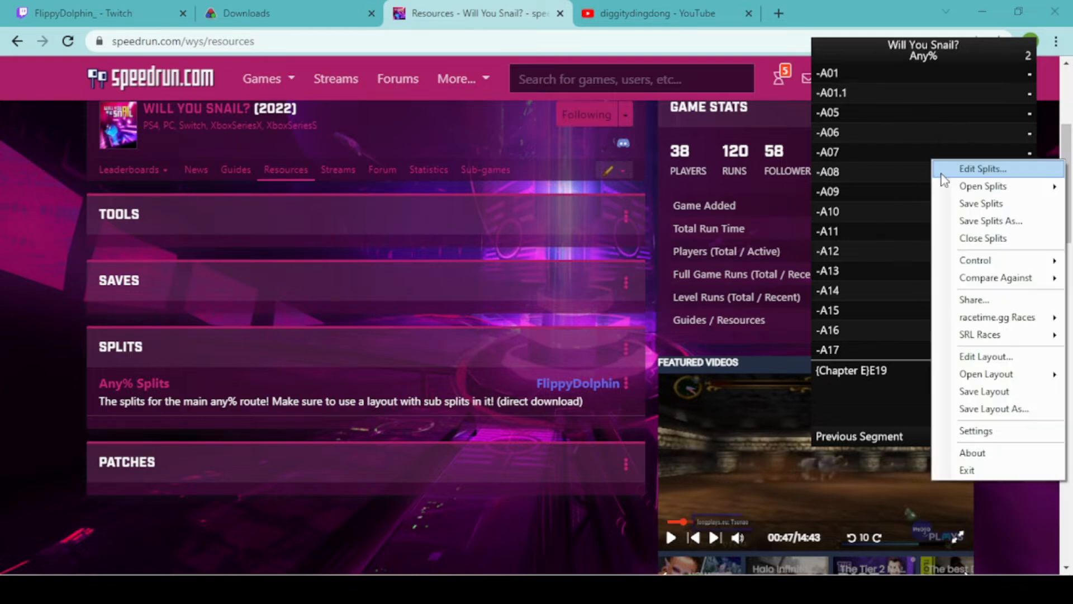
{"action": "left_click", "coordinate": [952, 174]}
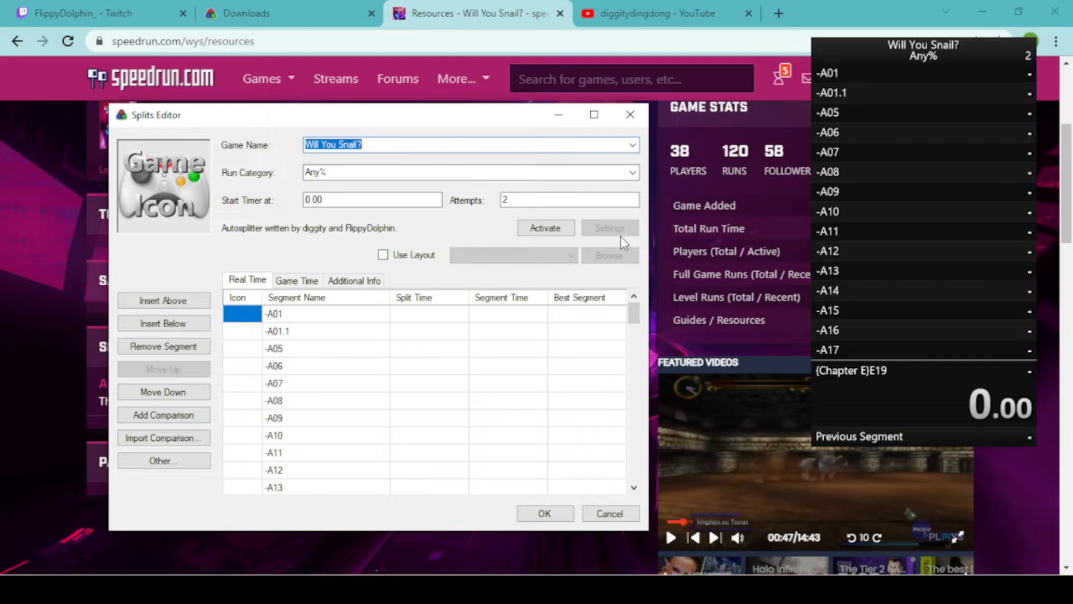
{"action": "left_click", "coordinate": [547, 223]}
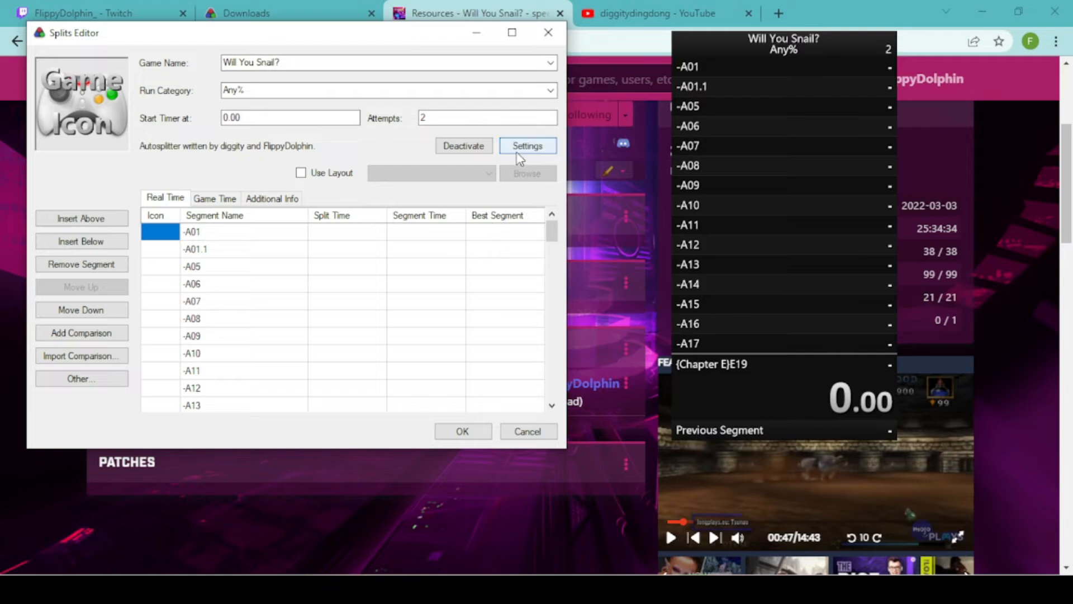
{"action": "left_click", "coordinate": [519, 151]}
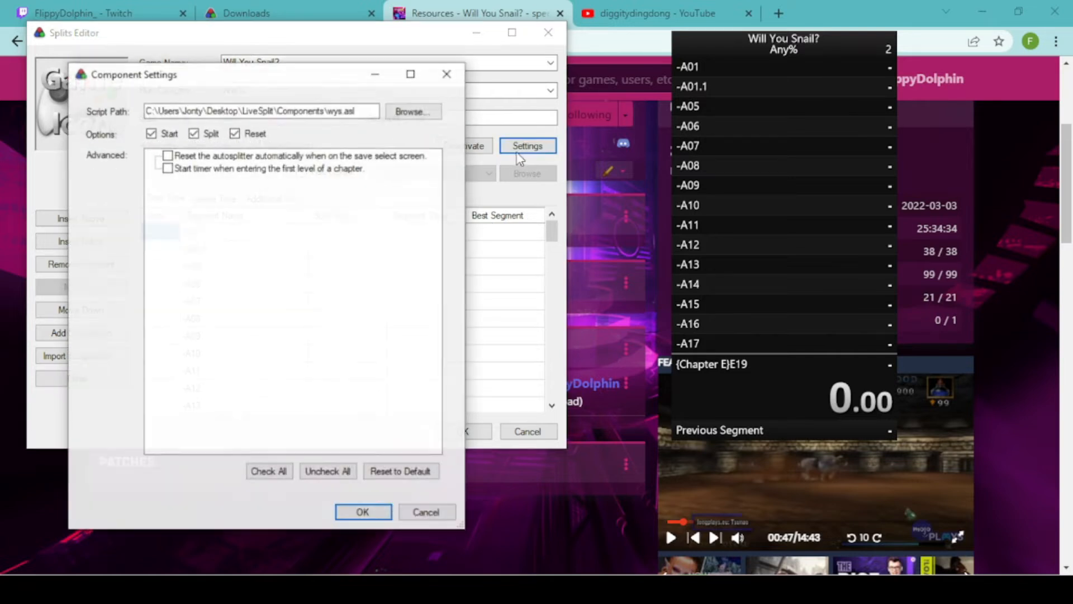
{"action": "left_click", "coordinate": [167, 156]}
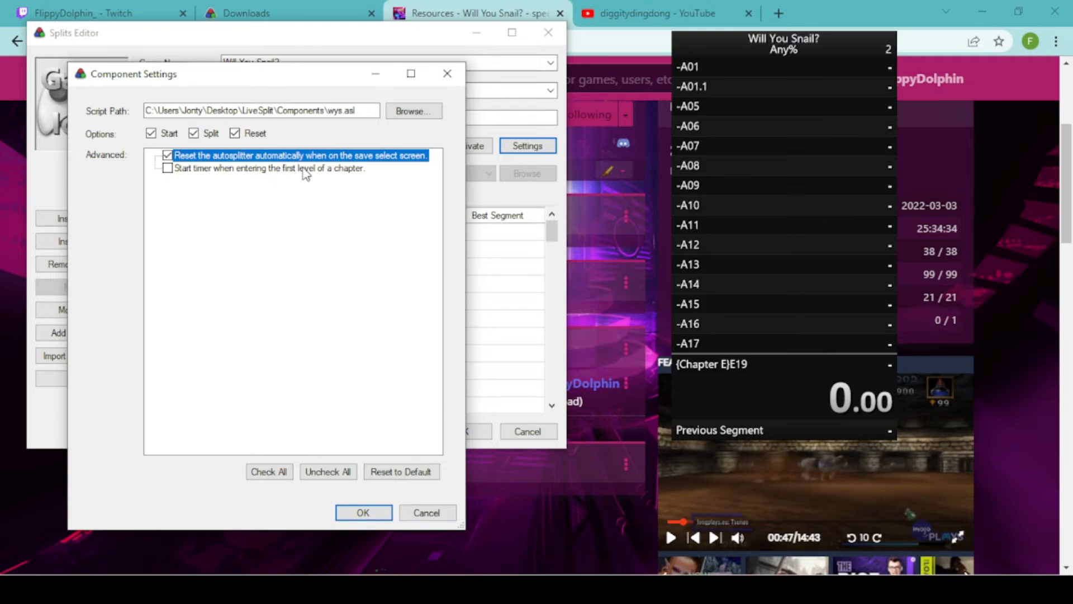
{"action": "left_click", "coordinate": [385, 518]}
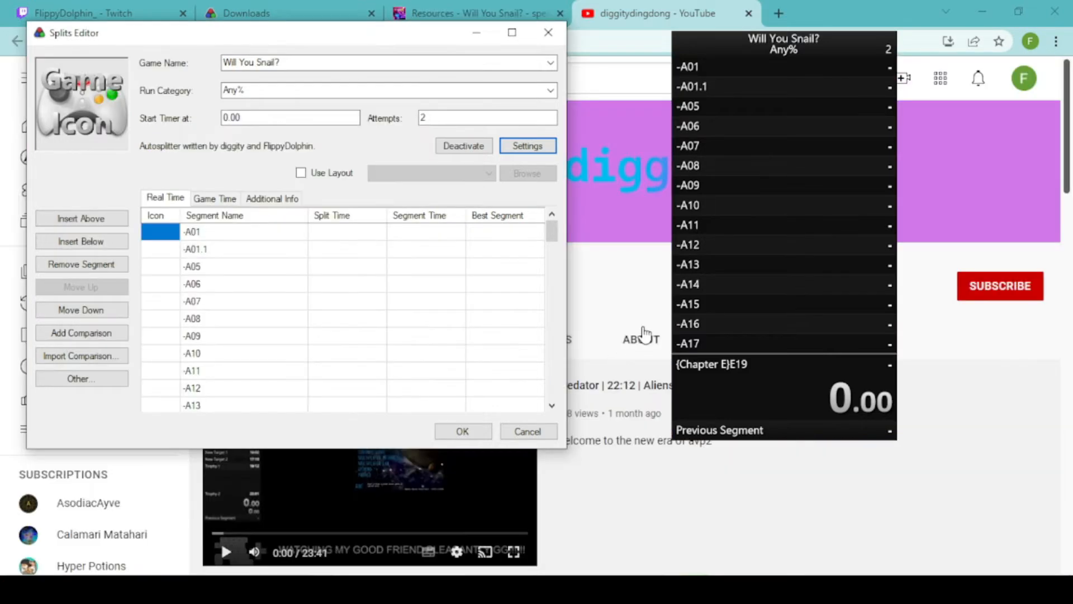
{"action": "left_click", "coordinate": [477, 431]}
Replace the Splits component in the layout with a Subsplits list placed between the title and the timer
{"action": "right_click", "coordinate": [777, 367]}
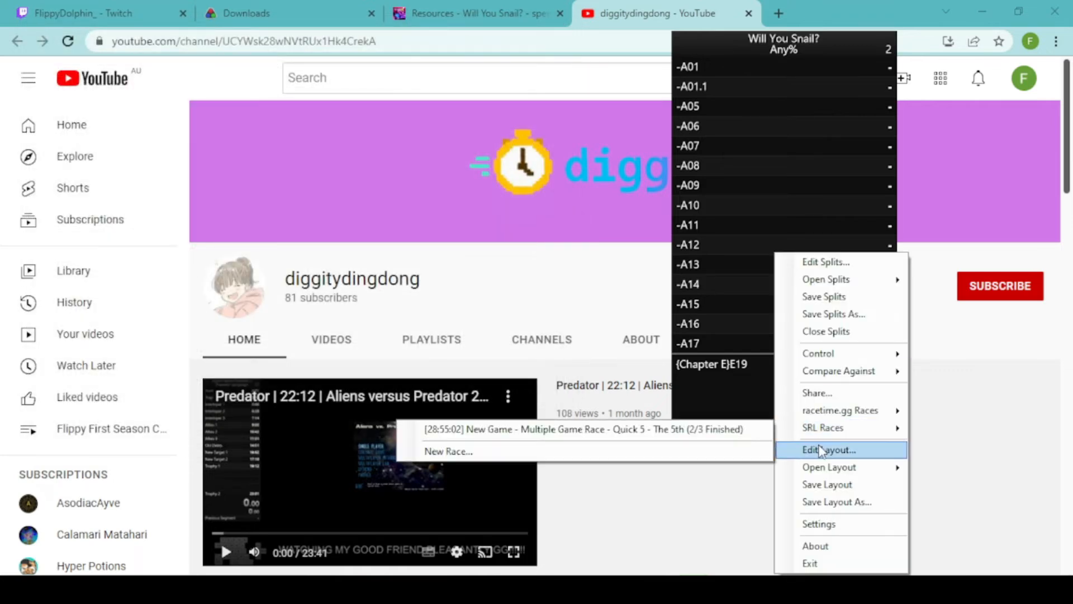
{"action": "left_click", "coordinate": [818, 449]}
{"action": "left_click", "coordinate": [219, 134]}
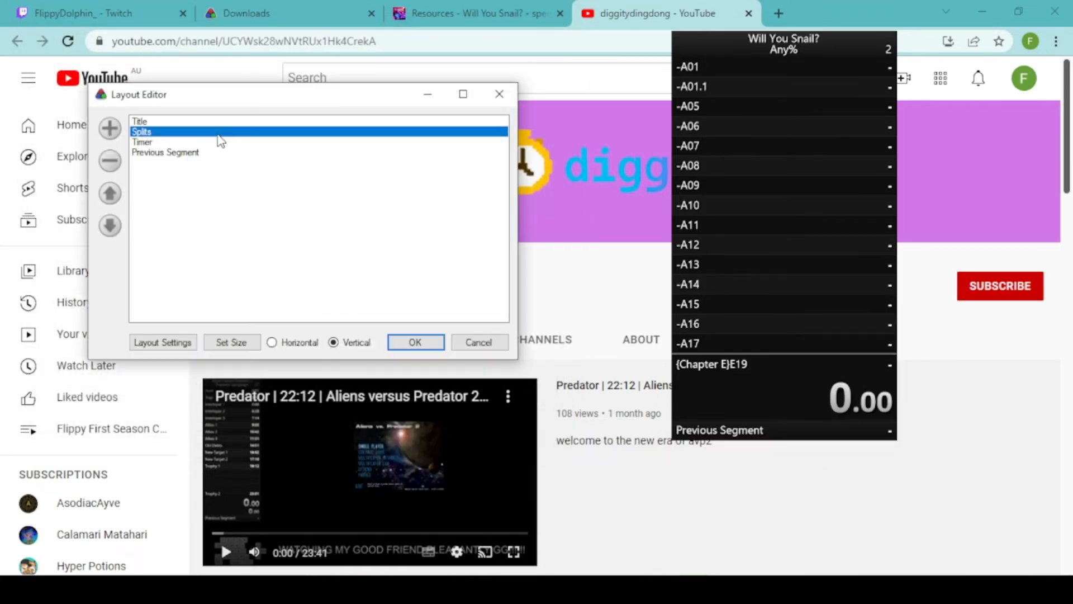
{"action": "left_click", "coordinate": [111, 162]}
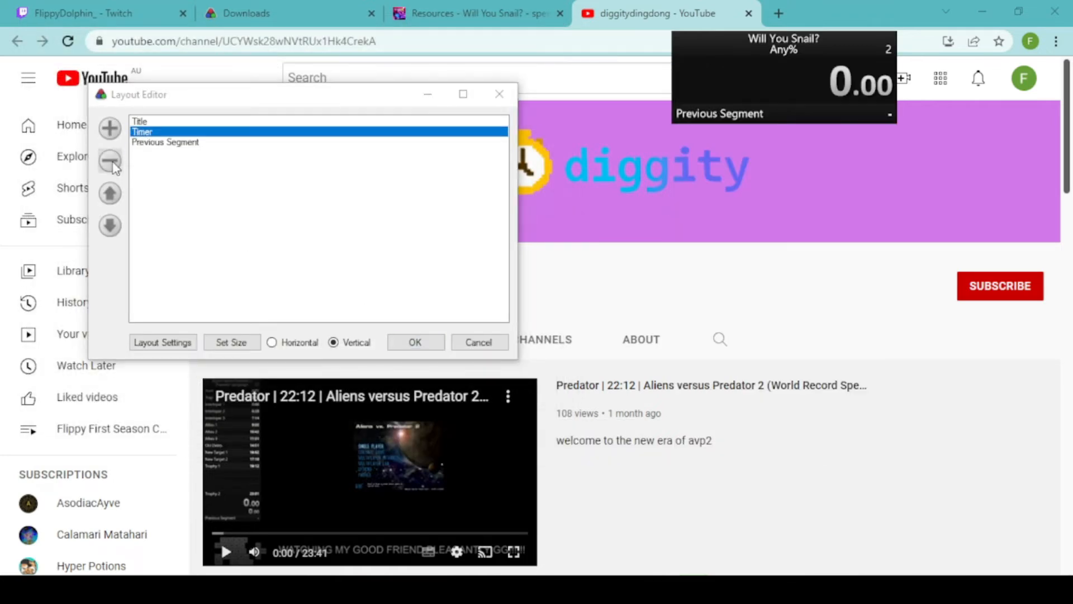
{"action": "left_click", "coordinate": [104, 135]}
{"action": "mouse_move", "coordinate": [184, 142]}
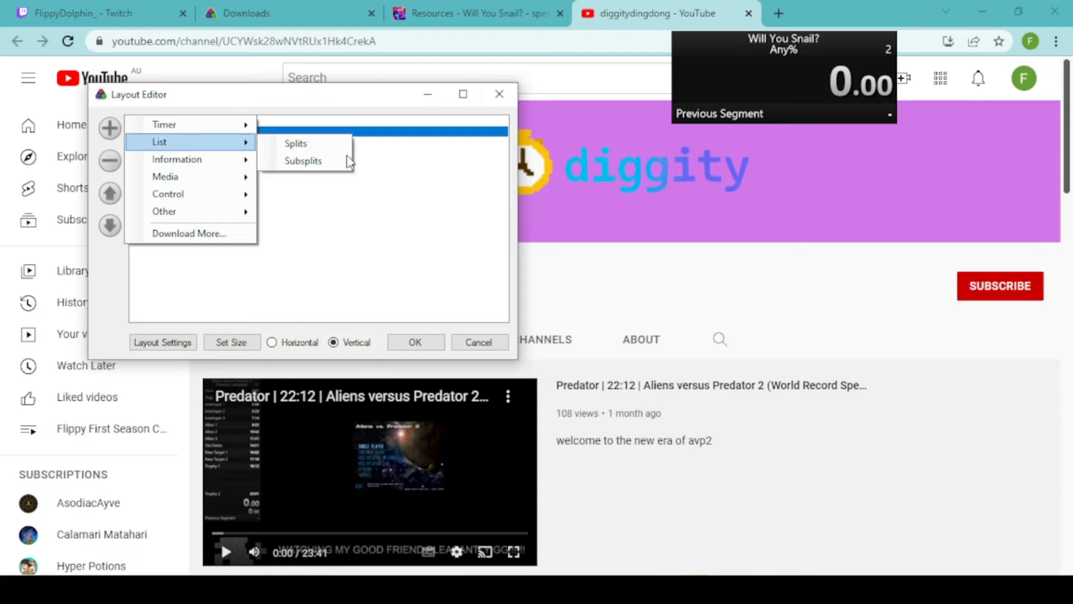
{"action": "left_click", "coordinate": [316, 161]}
{"action": "left_click_drag", "start_coordinate": [309, 162], "coordinate": [298, 133]}
{"action": "left_click", "coordinate": [413, 342]}
{"action": "scroll", "coordinate": [817, 101], "scroll_direction": "down", "scroll_amount": 15}
{"action": "scroll", "coordinate": [817, 102], "scroll_direction": "down", "scroll_amount": 10}
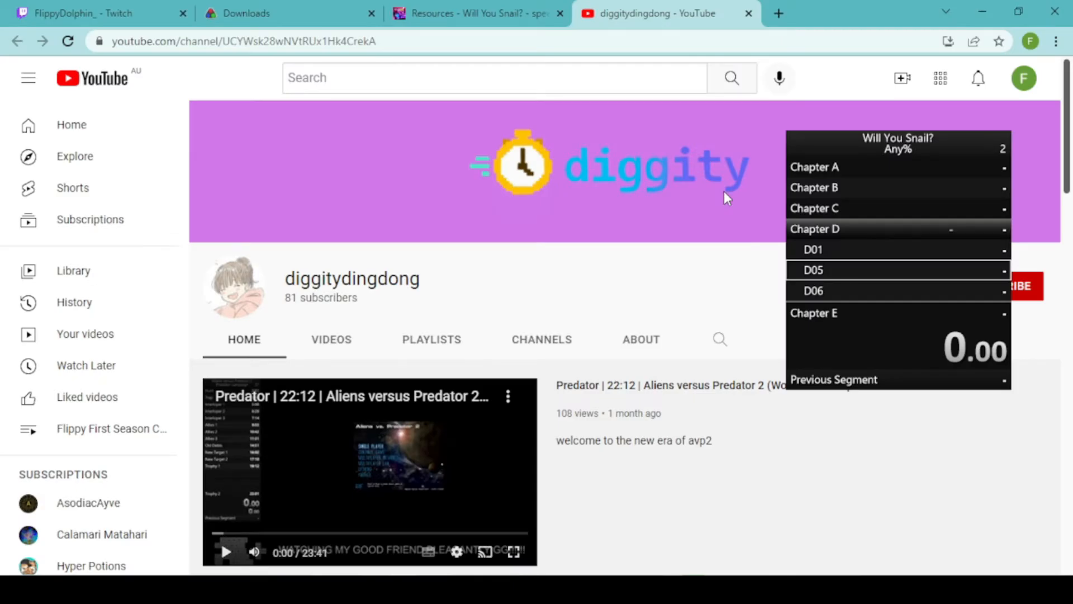
Copy the Chapter C segment names from -C01 through {Chapter C}C22 in the Any% splits
{"action": "right_click", "coordinate": [928, 227]}
{"action": "mouse_move", "coordinate": [974, 253]}
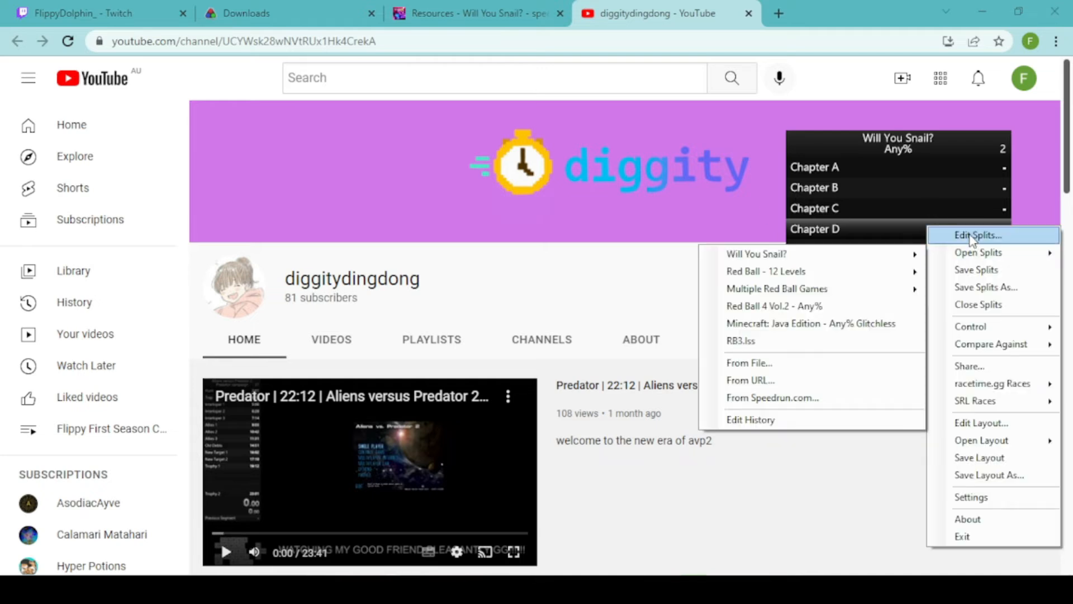
{"action": "left_click", "coordinate": [978, 235]}
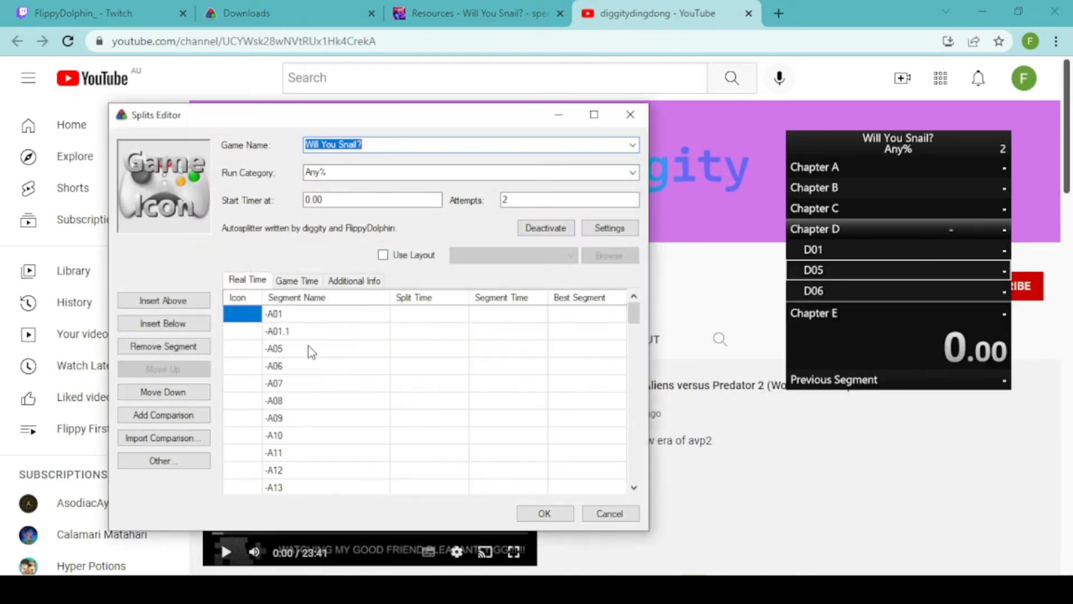
{"action": "scroll", "coordinate": [311, 352], "scroll_direction": "down", "scroll_amount": 8}
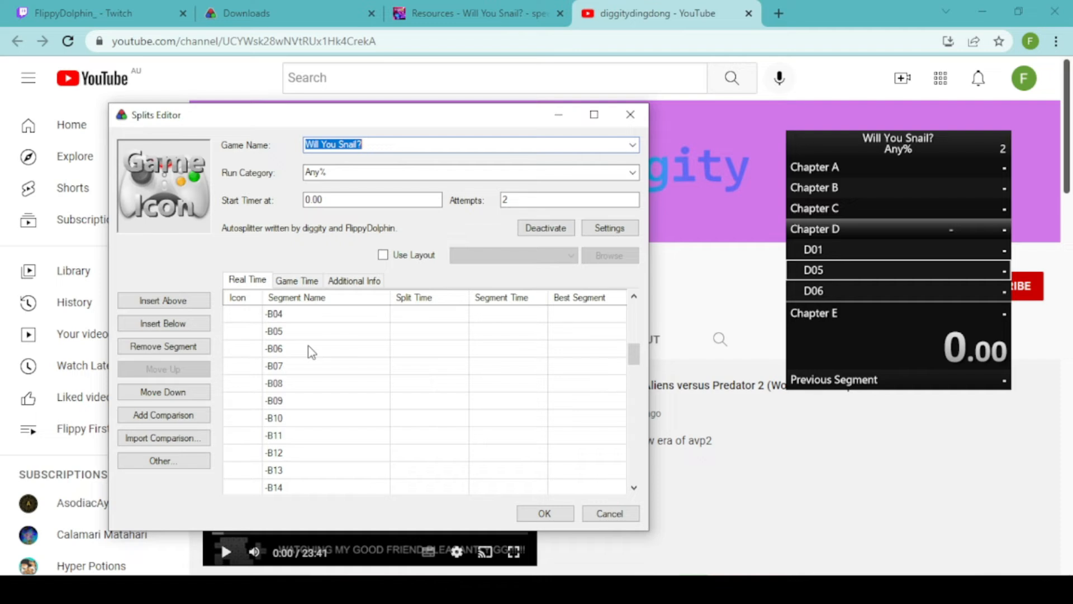
{"action": "scroll", "coordinate": [311, 352], "scroll_direction": "down", "scroll_amount": 3}
{"action": "scroll", "coordinate": [311, 353], "scroll_direction": "down", "scroll_amount": 1}
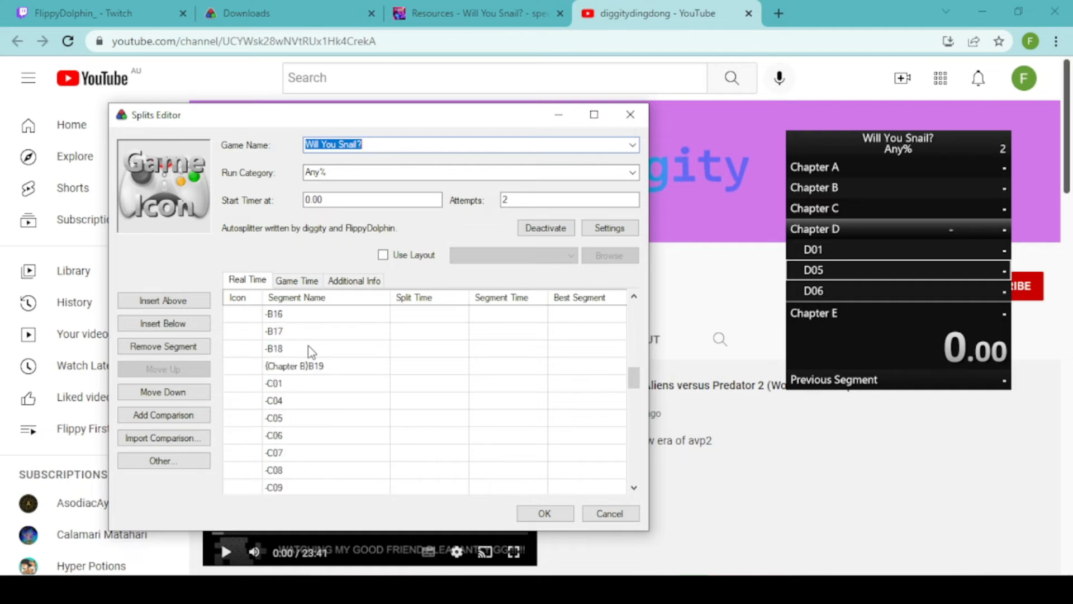
{"action": "left_click", "coordinate": [330, 383]}
{"action": "scroll", "coordinate": [330, 382], "scroll_direction": "down", "scroll_amount": 6}
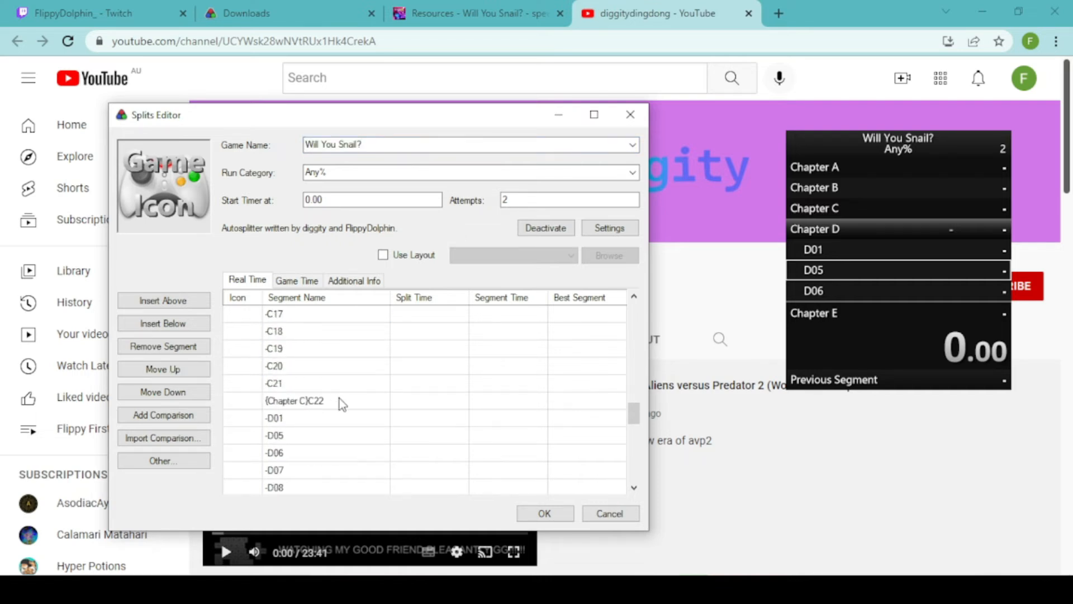
{"action": "left_click", "coordinate": [342, 403], "text": "shift"}
{"action": "scroll", "coordinate": [342, 404], "scroll_direction": "up", "scroll_amount": 6}
{"action": "scroll", "coordinate": [342, 404], "scroll_direction": "down", "scroll_amount": 5}
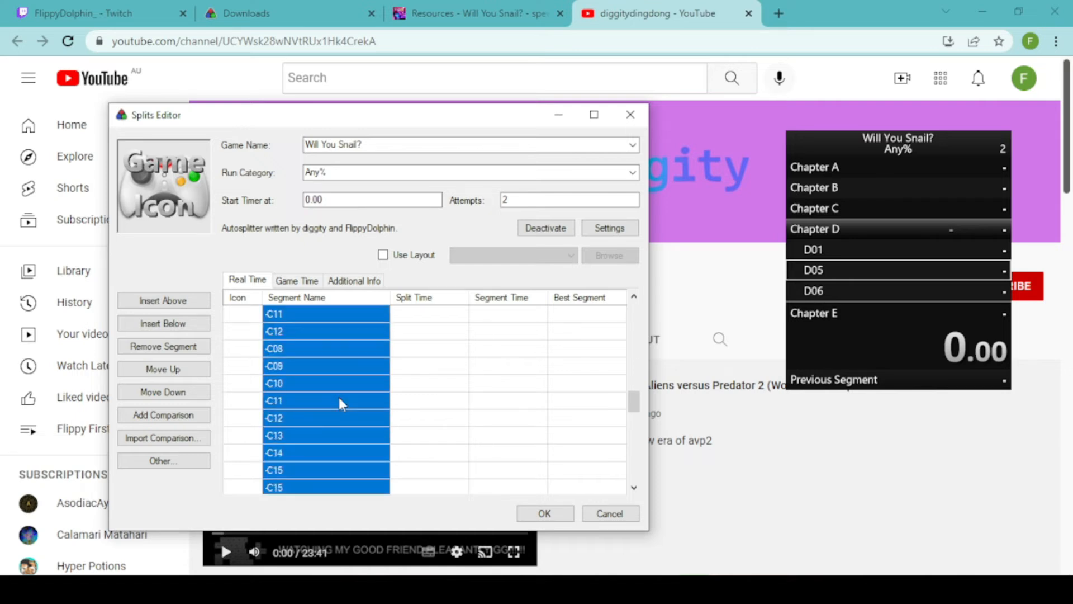
{"action": "left_click", "coordinate": [534, 513]}
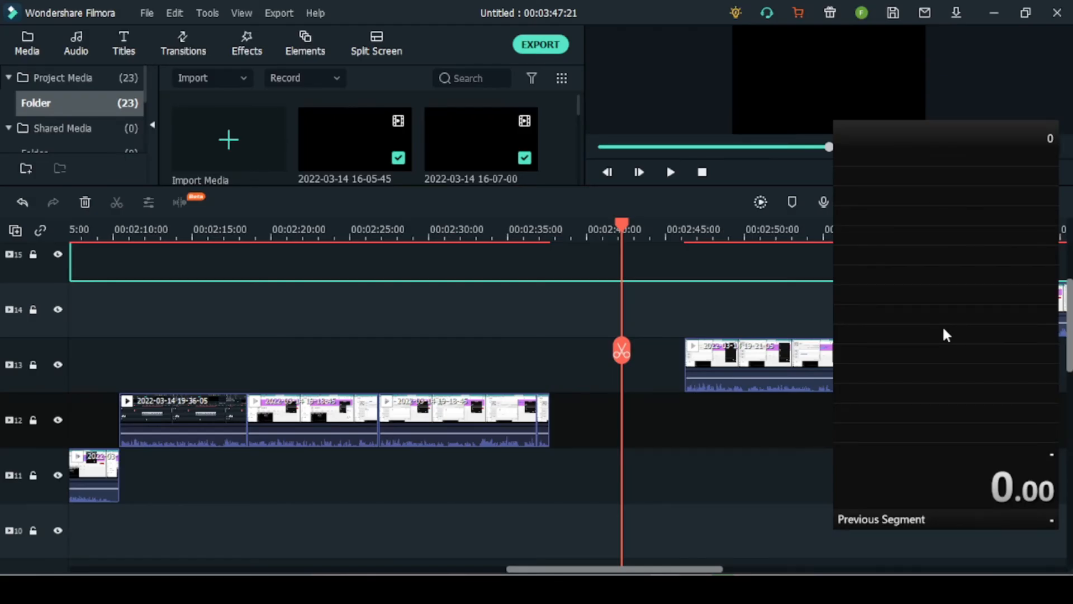
Close the current splits and start a new set, inserting a series of blank segments
{"action": "right_click", "coordinate": [945, 334]}
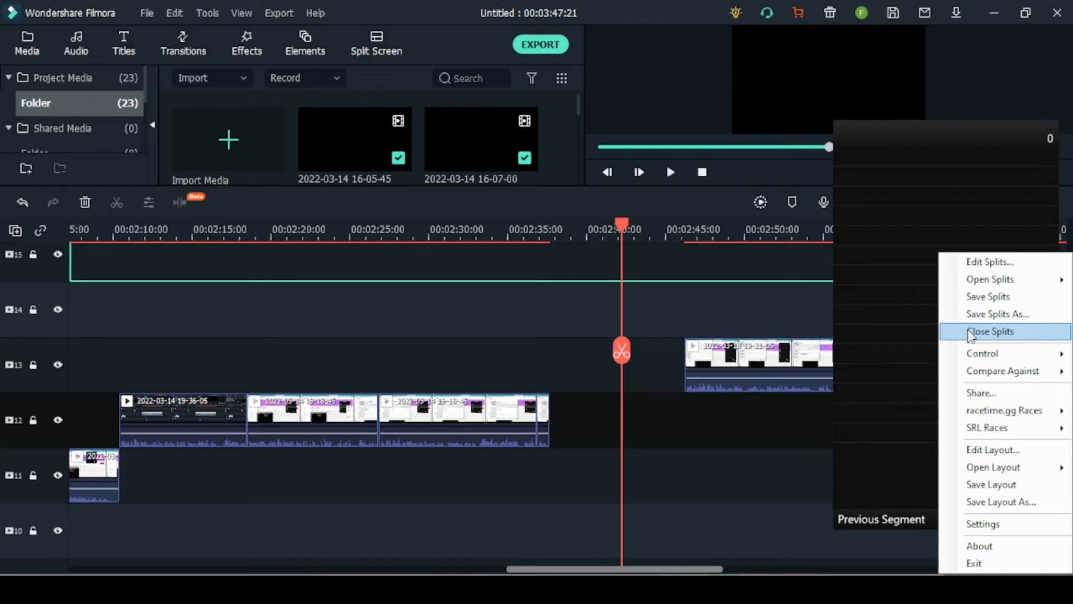
{"action": "left_click", "coordinate": [970, 332]}
{"action": "right_click", "coordinate": [928, 140]}
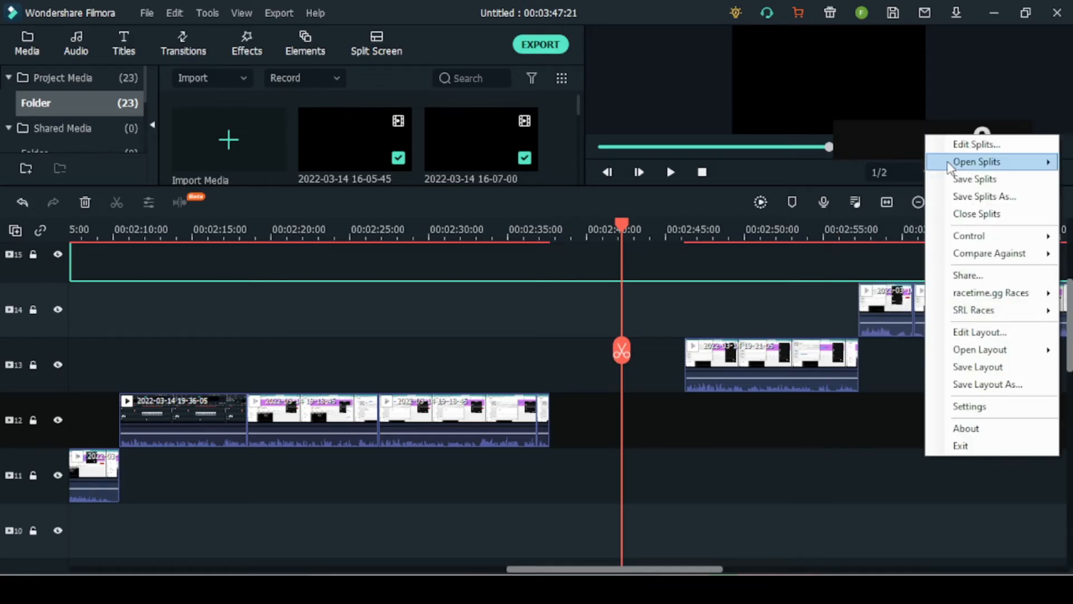
{"action": "left_click", "coordinate": [951, 145]}
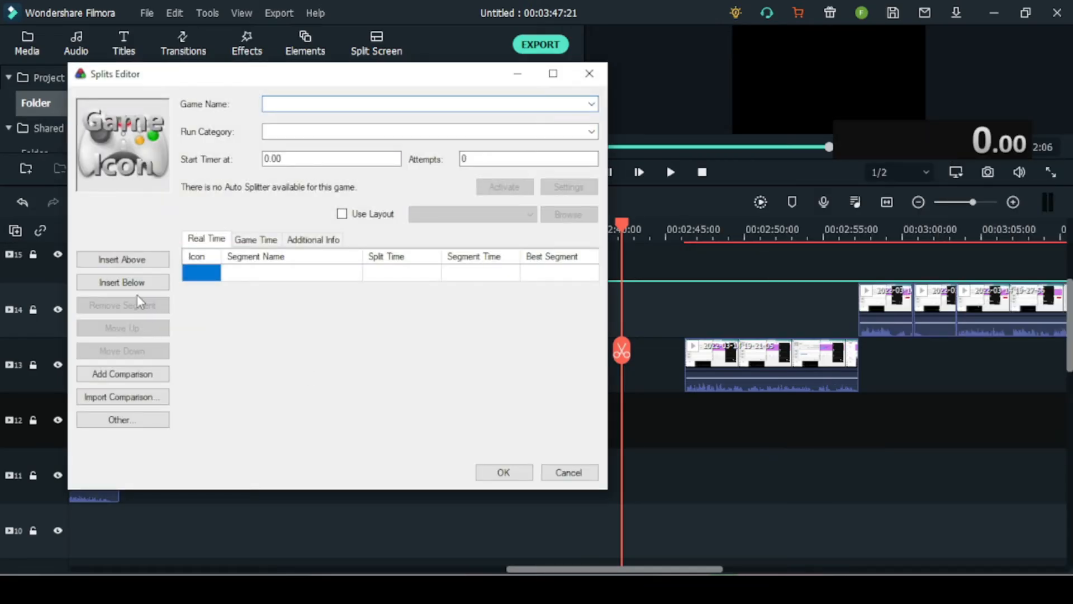
{"action": "left_click", "coordinate": [134, 283]}
{"action": "left_click", "coordinate": [135, 283]}
{"action": "left_click", "coordinate": [134, 282]}
{"action": "left_click", "coordinate": [134, 283]}
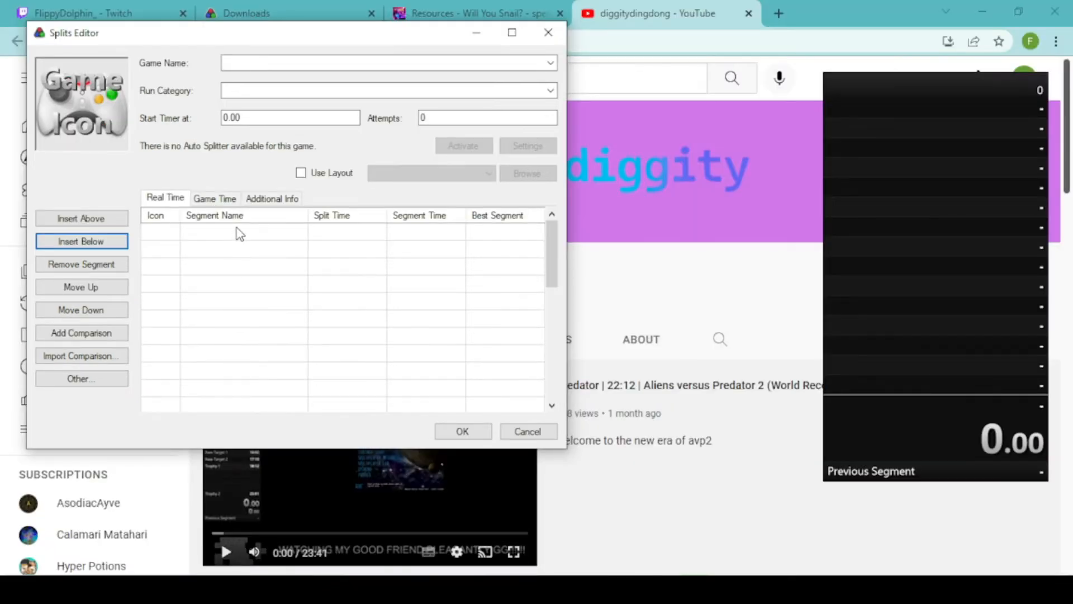
Fill the blank segment names from the first row with the Chapter C list, -C01 through {Chapter C}C22
{"action": "left_click", "coordinate": [236, 230]}
{"action": "type", "text": "-C01 -C04 -C05 -C06 -C07 -C08 -C09 -C10 -C11 -C12 -C13 -C14 -C15 -C16 -C17 -C18 -C19 -C20 -C21 {Chapter C}C22"}
{"action": "scroll", "coordinate": [302, 323], "scroll_direction": "down", "scroll_amount": 7}
{"action": "scroll", "coordinate": [302, 324], "scroll_direction": "up", "scroll_amount": 1}
{"action": "scroll", "coordinate": [302, 324], "scroll_direction": "down", "scroll_amount": 1}
Remove the leftover blank segments below {Chapter C}C22 and accept the new splits
{"action": "left_click", "coordinate": [180, 250]}
{"action": "left_click", "coordinate": [108, 263]}
{"action": "left_click", "coordinate": [108, 265]}
{"action": "left_click", "coordinate": [108, 265]}
{"action": "left_click", "coordinate": [108, 265]}
{"action": "left_click", "coordinate": [108, 265]}
{"action": "left_click", "coordinate": [108, 265]}
{"action": "left_click", "coordinate": [107, 265]}
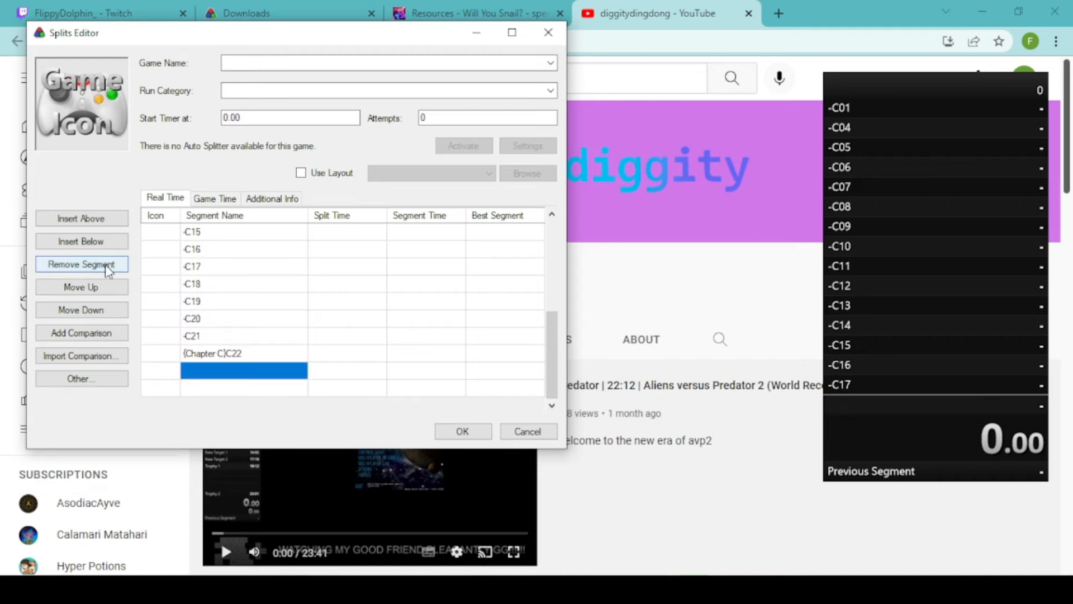
{"action": "left_click", "coordinate": [108, 265]}
{"action": "left_click", "coordinate": [108, 264]}
{"action": "left_click", "coordinate": [472, 433]}
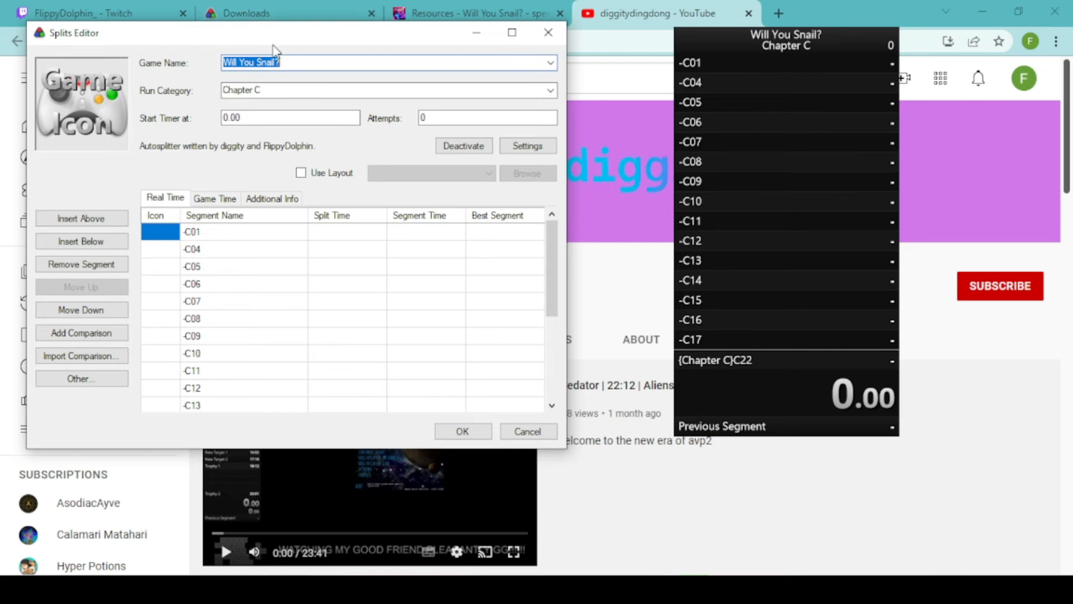
Check the autosplitter setting that starts the timer when entering the first level of a chapter
{"action": "left_click", "coordinate": [528, 146]}
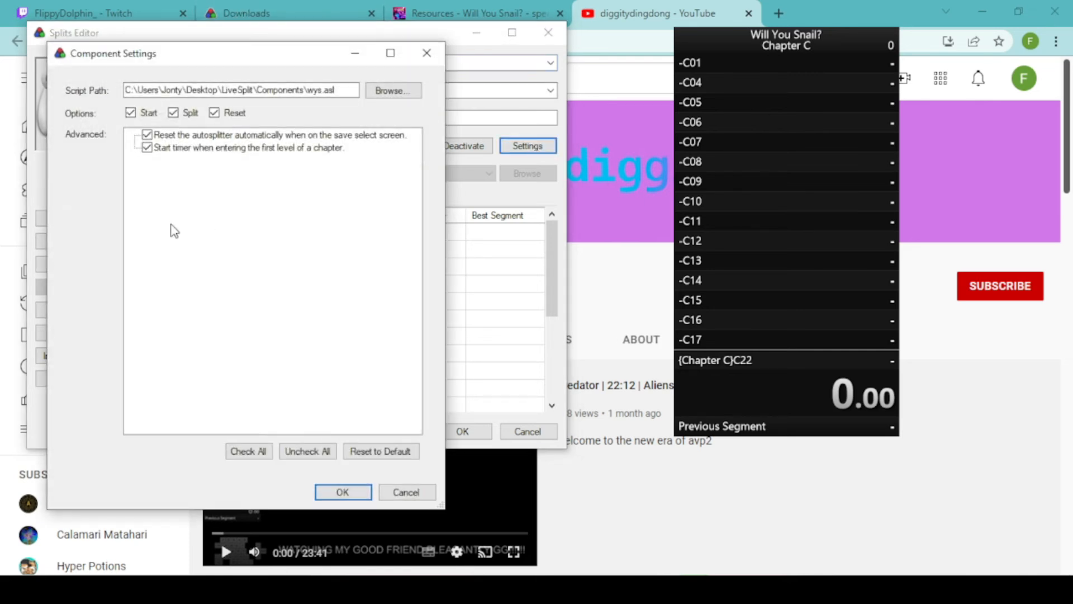
{"action": "left_click", "coordinate": [187, 152]}
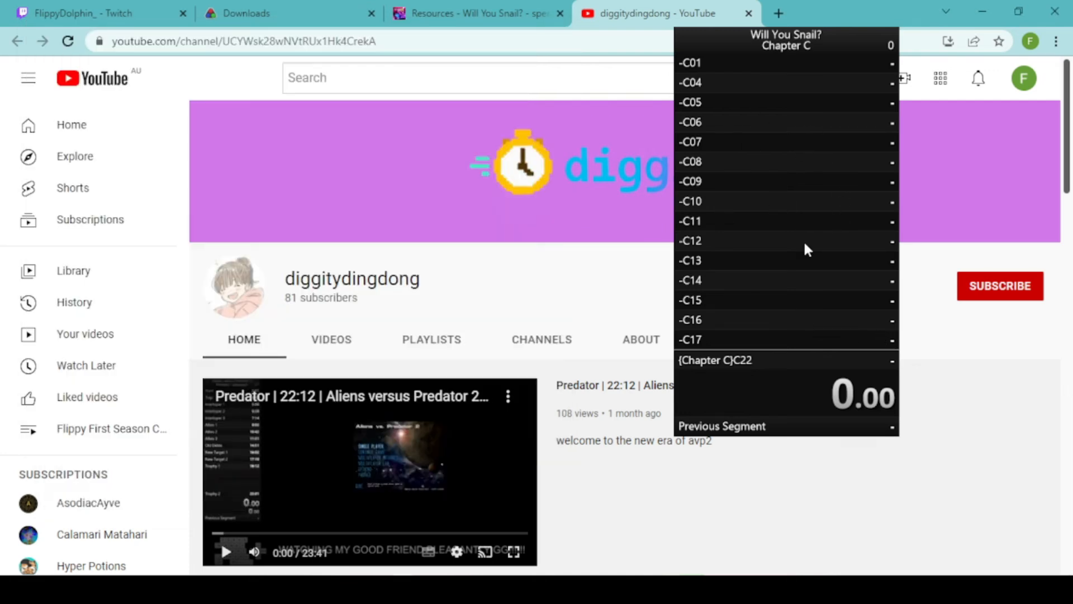
Load the saved Will_You_Snail_-_Any layout and browse the Chapter C subsplits in it
{"action": "right_click", "coordinate": [808, 250]}
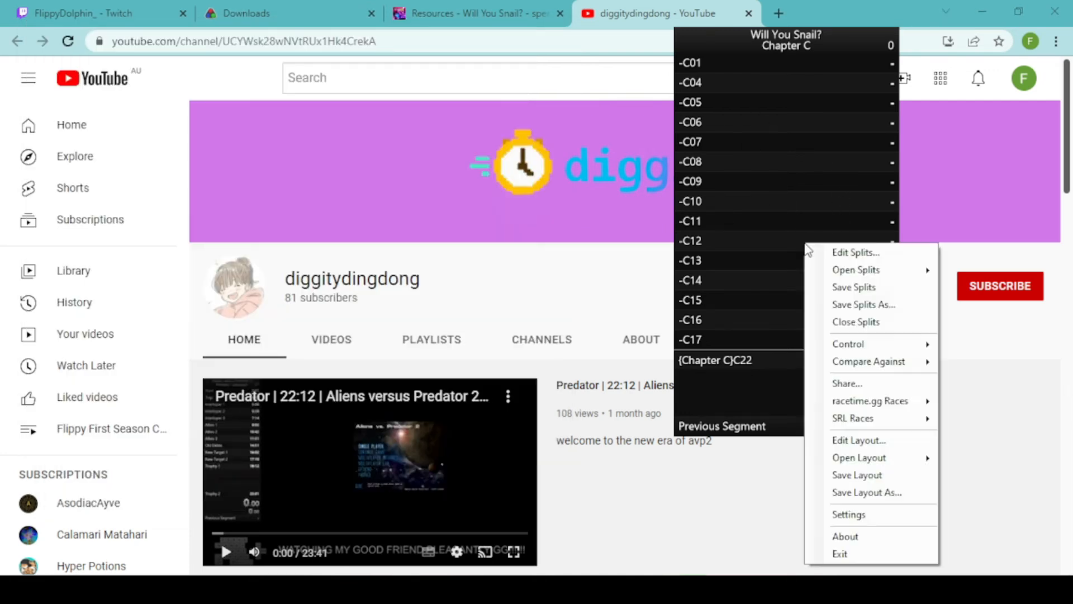
{"action": "mouse_move", "coordinate": [892, 457]}
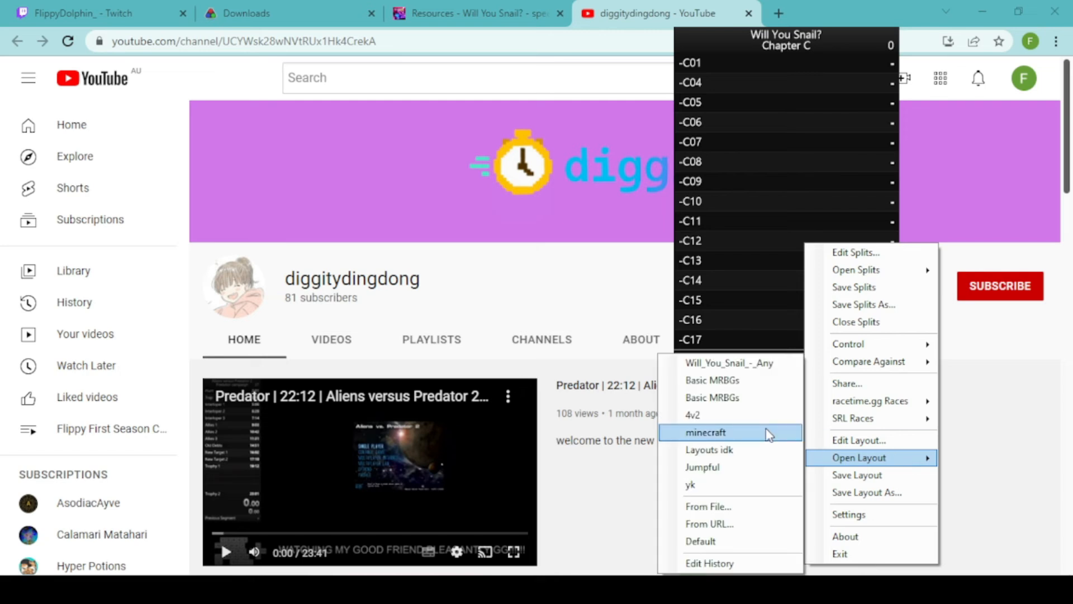
{"action": "left_click", "coordinate": [738, 364]}
{"action": "scroll", "coordinate": [917, 215], "scroll_direction": "down", "scroll_amount": 20}
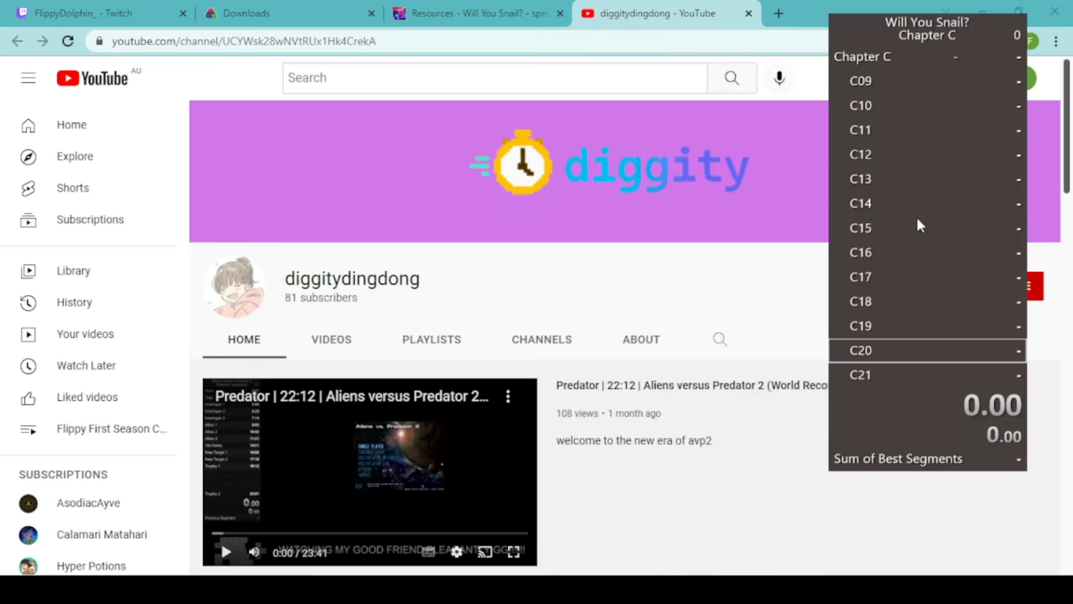
{"action": "scroll", "coordinate": [919, 223], "scroll_direction": "up", "scroll_amount": 4}
{"action": "scroll", "coordinate": [920, 223], "scroll_direction": "up", "scroll_amount": 12}
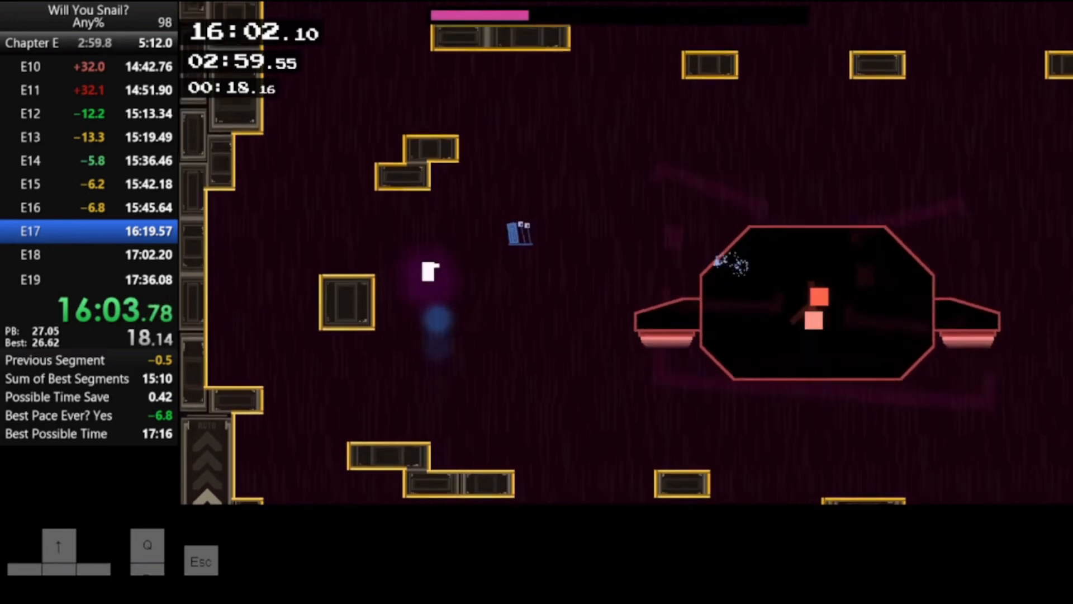
{"action": "key", "text": "Left"}
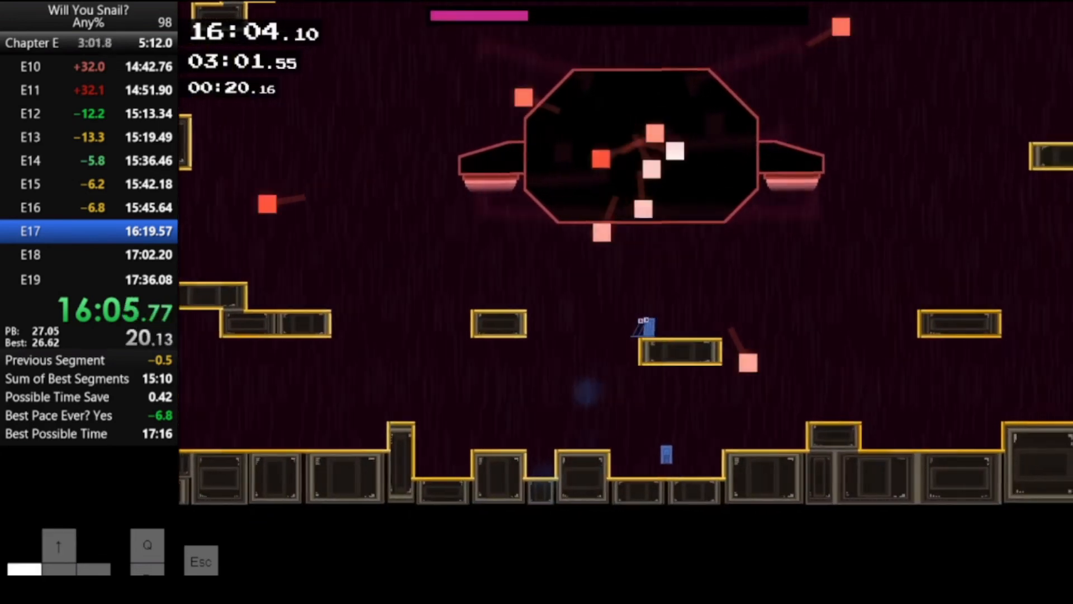
{"action": "key", "text": "Up"}
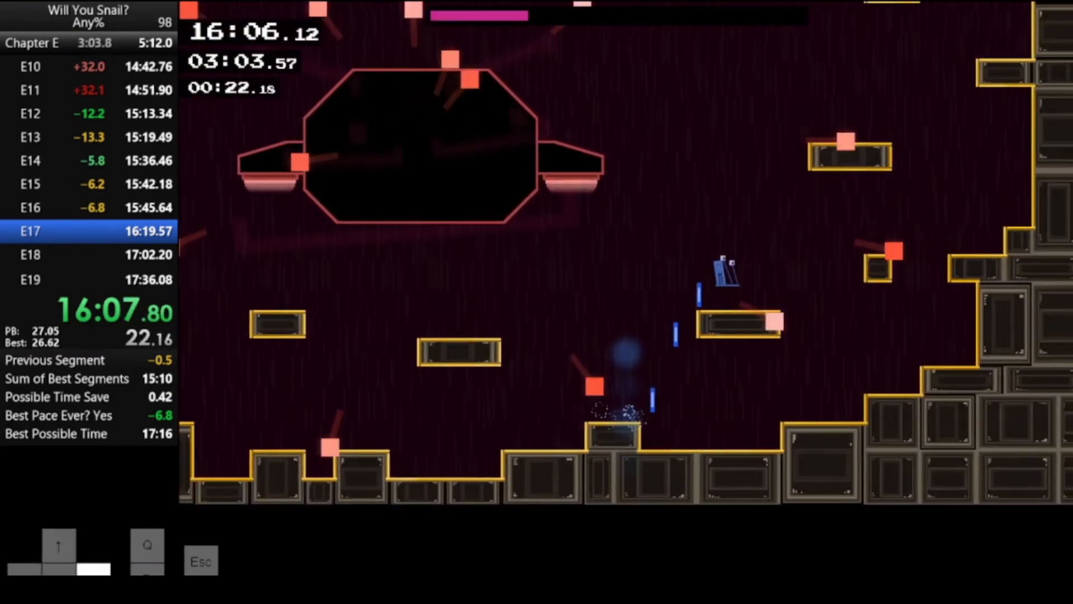
{"action": "key", "text": "Up"}
{"action": "key", "text": "Left"}
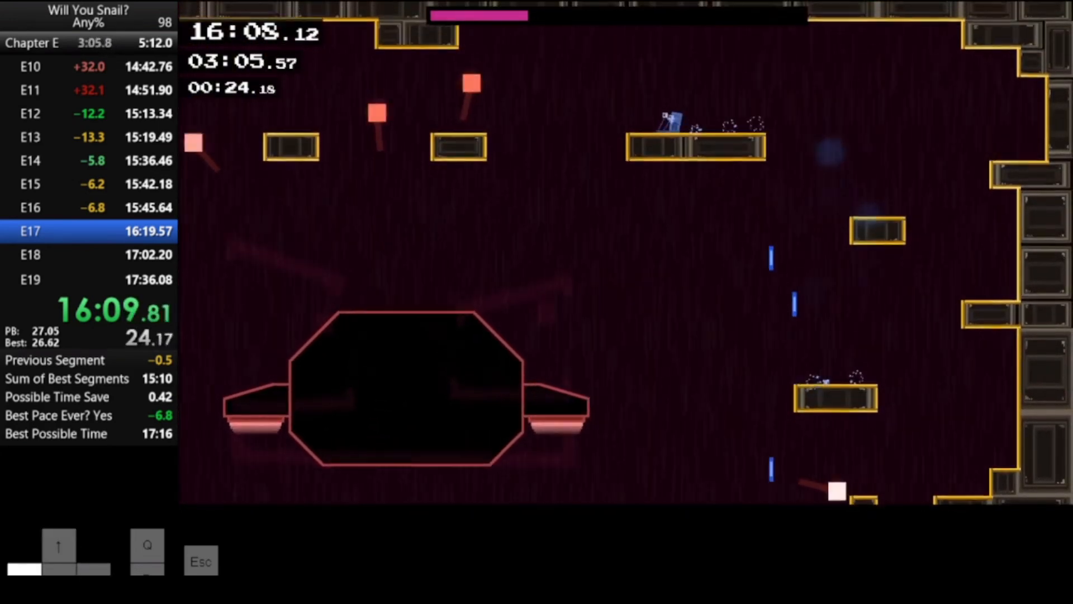
{"action": "key", "text": "Right"}
{"action": "key", "text": "Up"}
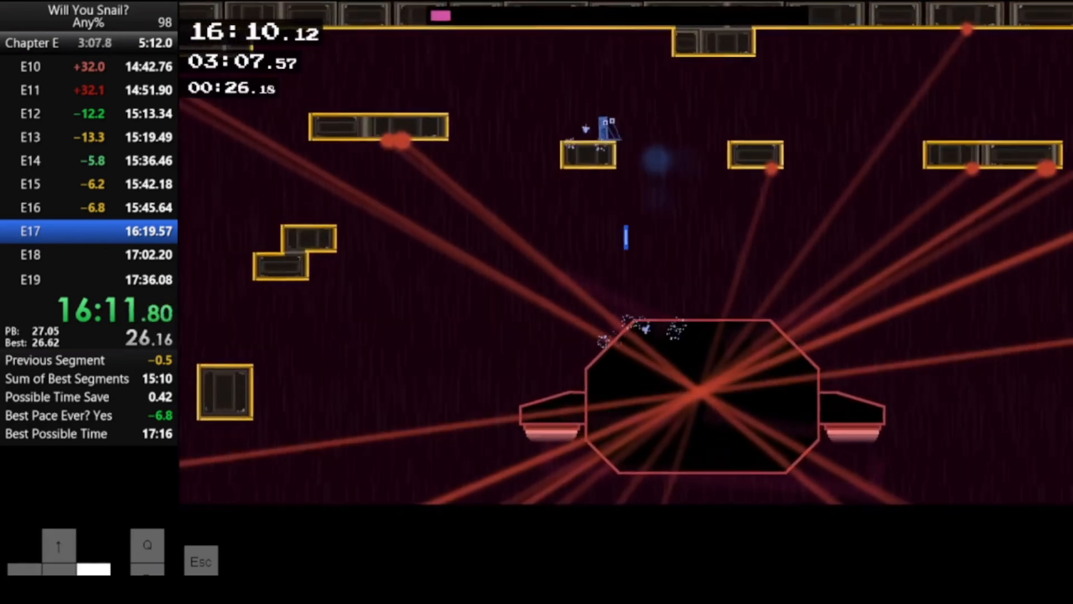
{"action": "key", "text": "Escape"}
{"action": "key", "text": "Down"}
{"action": "key", "text": "Down"}
{"action": "key", "text": "Return"}
{"action": "key", "text": "Right"}
{"action": "key", "text": "Up"}
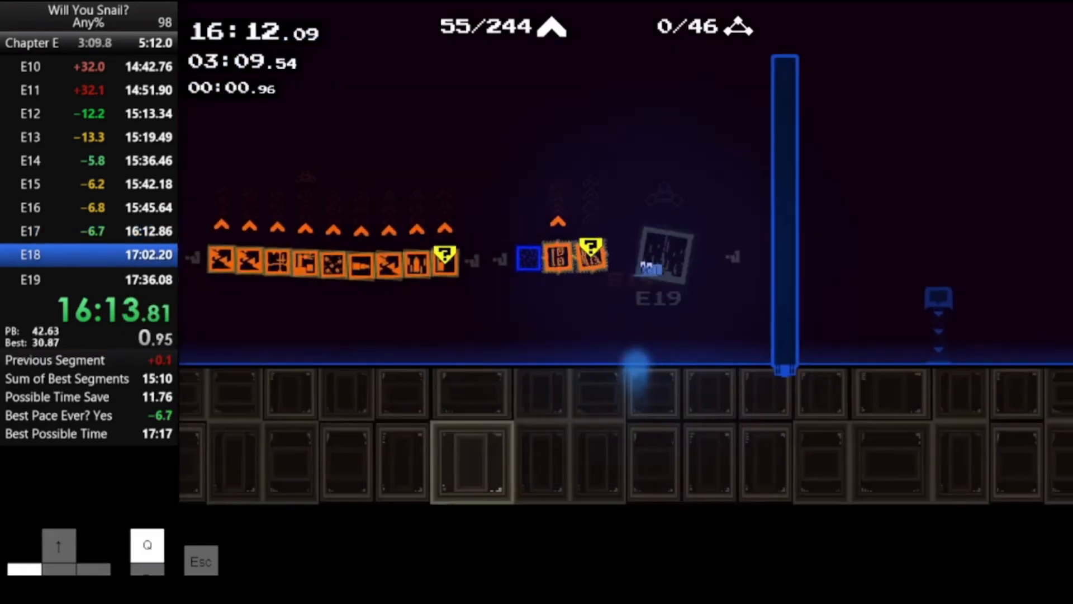